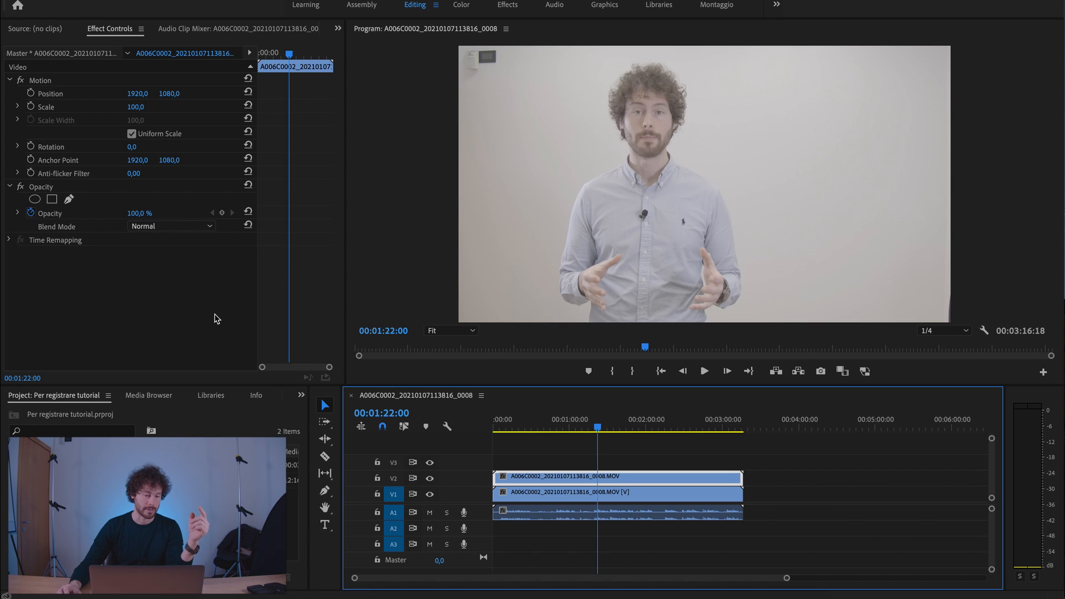
Step: Add a four-point polygon opacity mask with a feather of 65 to the V2 clip, fitted around the wall device in the image's corner
{"action": "left_click", "coordinate": [51, 200]}
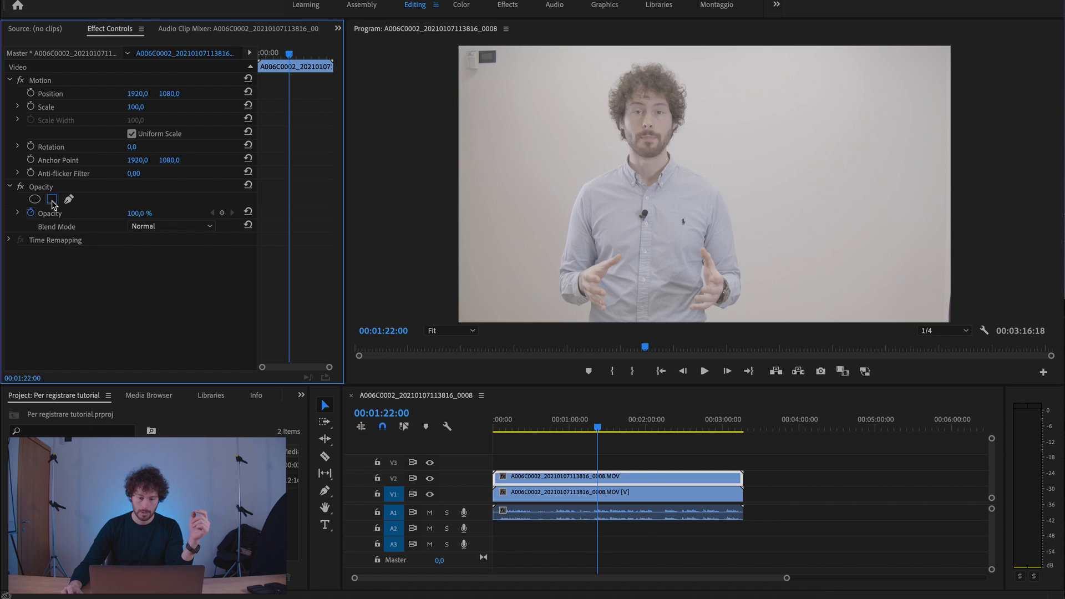
{"action": "left_click_drag", "start_coordinate": [728, 181], "coordinate": [696, 174]}
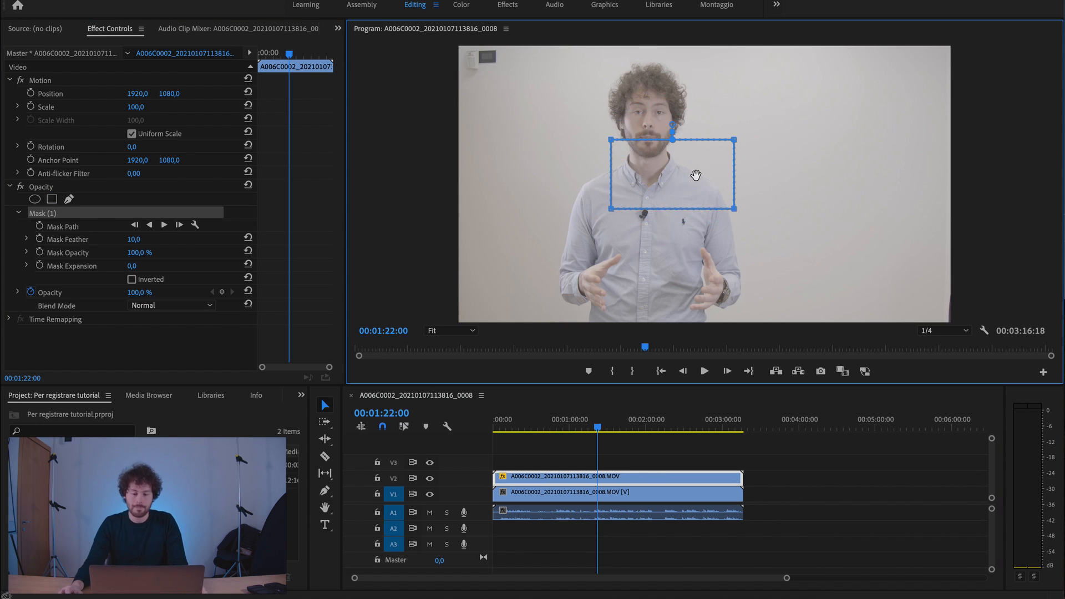
{"action": "left_click_drag", "start_coordinate": [773, 113], "coordinate": [699, 258]}
{"action": "left_click_drag", "start_coordinate": [735, 211], "coordinate": [488, 68]}
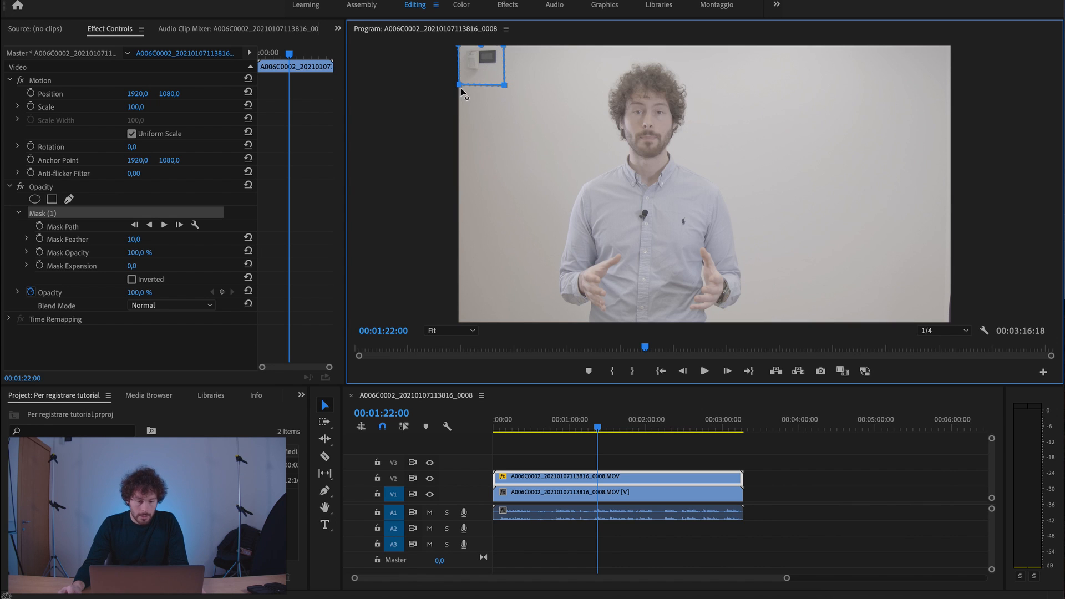
{"action": "left_click_drag", "start_coordinate": [461, 90], "coordinate": [460, 93]}
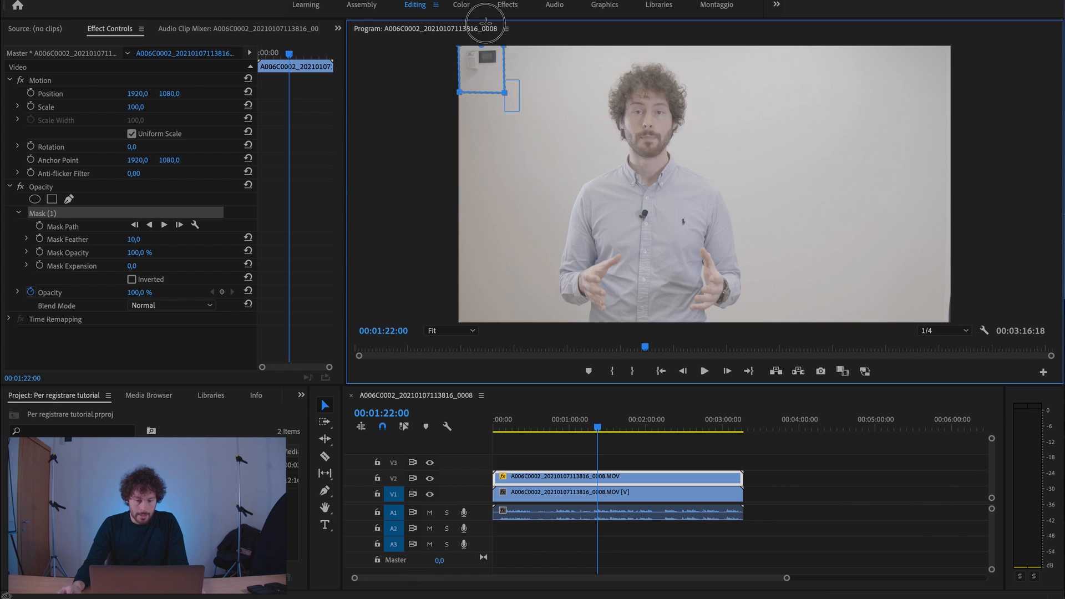
{"action": "mouse_move", "coordinate": [504, 92]}
{"action": "left_mouse_down"}
{"action": "mouse_move", "coordinate": [514, 91]}
{"action": "mouse_move", "coordinate": [497, 75]}
{"action": "left_mouse_up"}
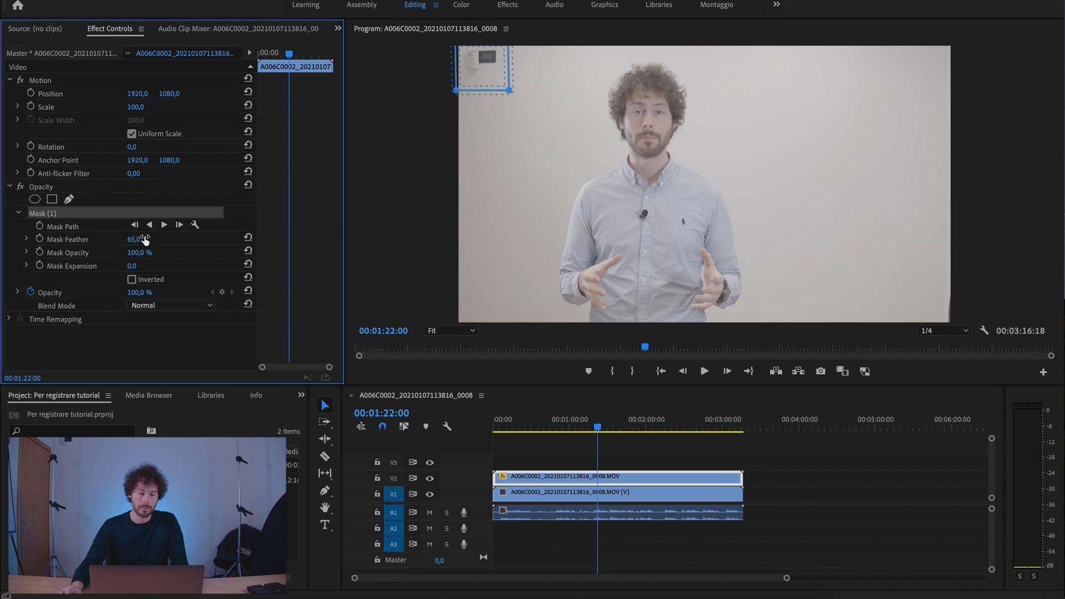
Step: Invert the mask and shift the V1 clip's vertical position to cover the wall device with clean wall
{"action": "left_click", "coordinate": [132, 280]}
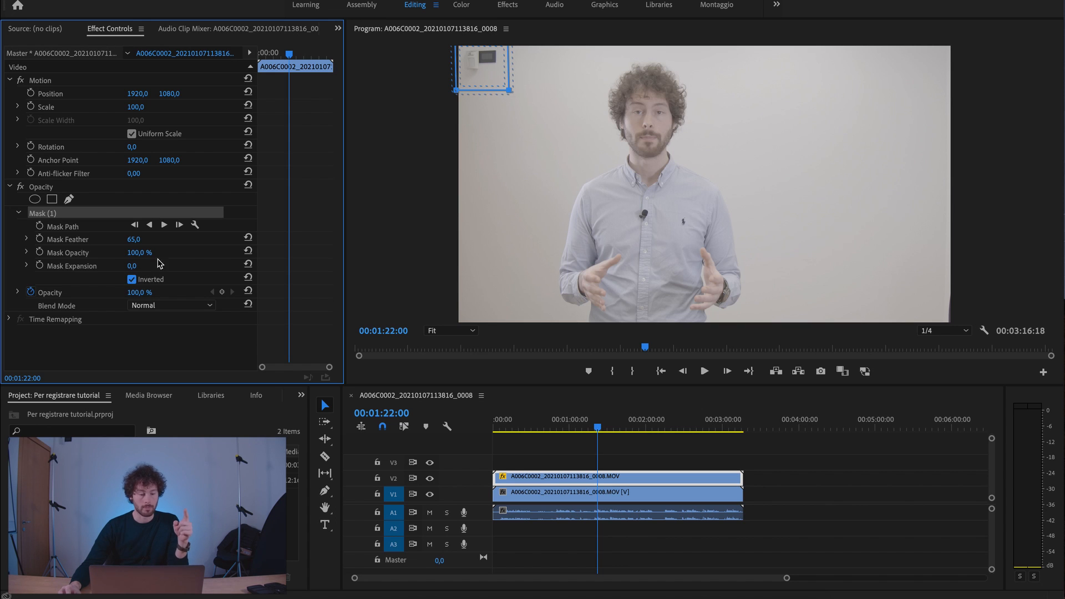
{"action": "left_click", "coordinate": [666, 495]}
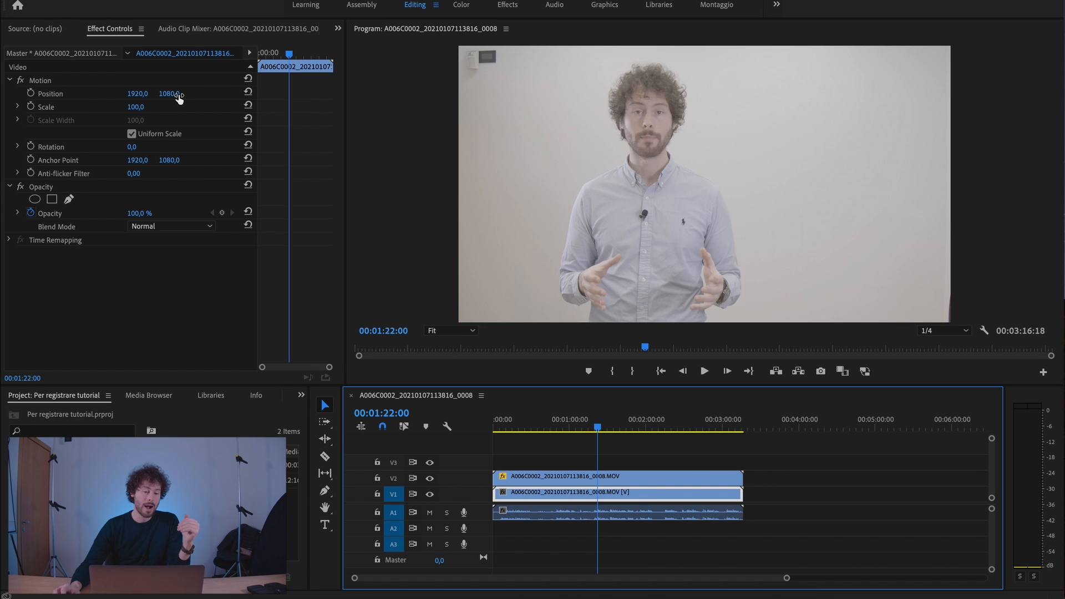
{"action": "left_click_drag", "start_coordinate": [175, 96], "coordinate": [25, 97]}
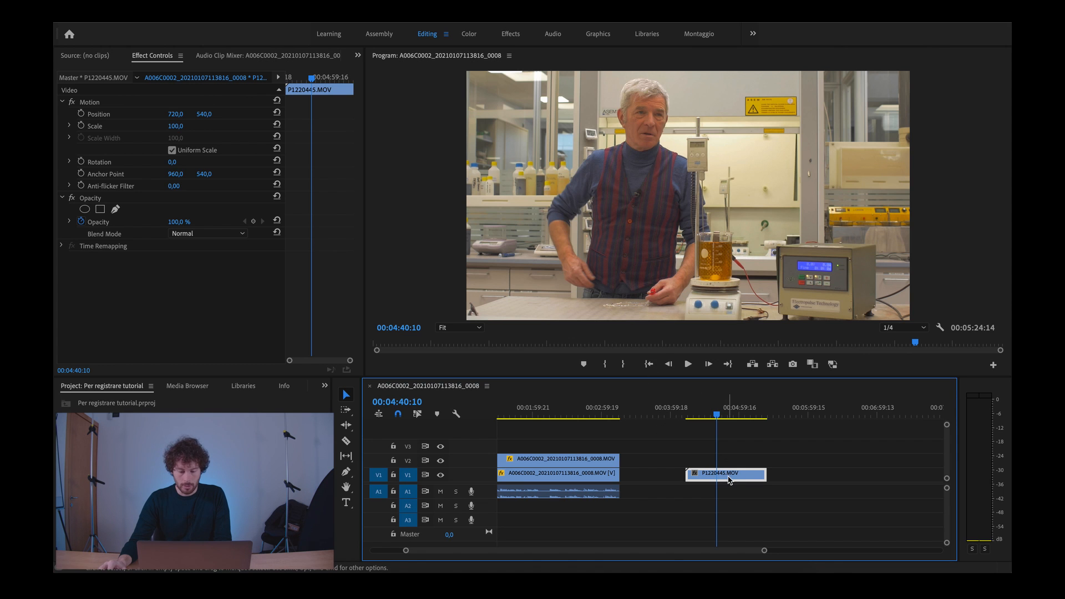
Step: Duplicate the P1220445.MOV clip onto V2 and add a rectangular opacity mask roughly around the yellow warning sign
{"action": "left_click_drag", "start_coordinate": [728, 480], "coordinate": [731, 463]}
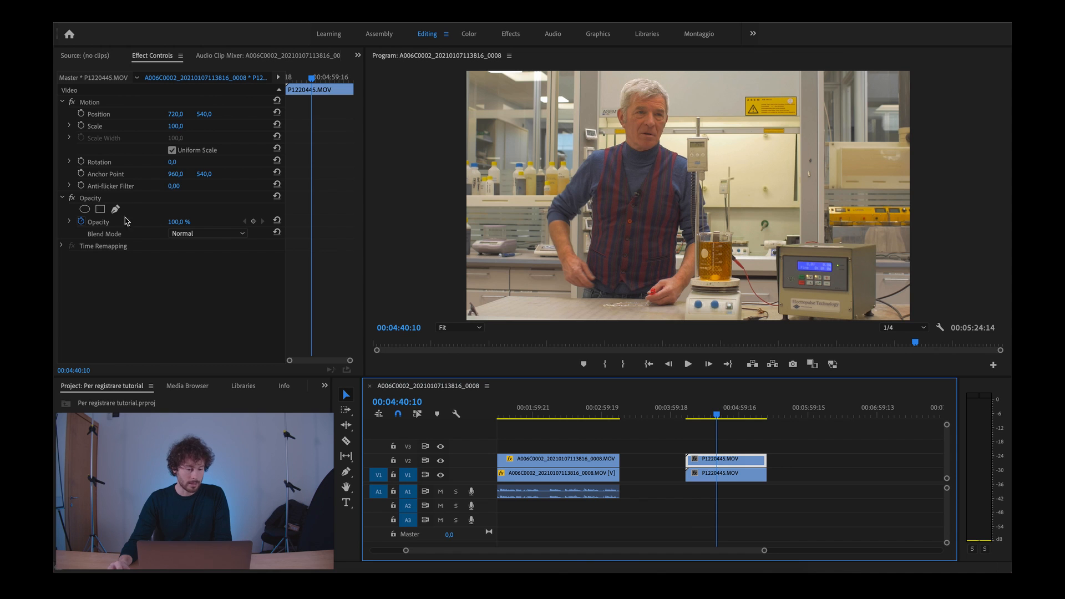
{"action": "left_click", "coordinate": [100, 209]}
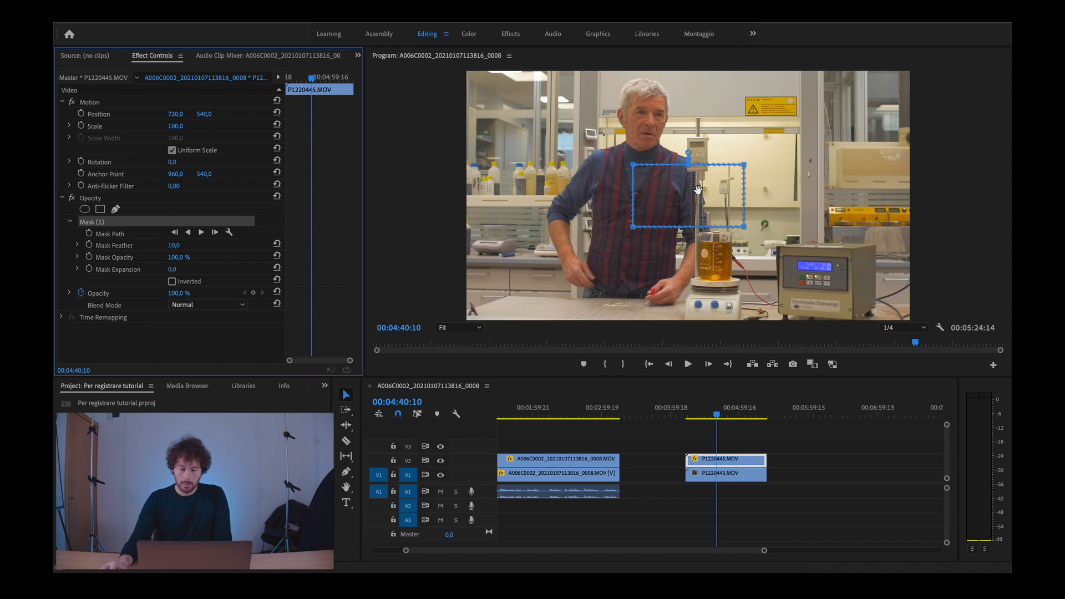
{"action": "left_click_drag", "start_coordinate": [698, 190], "coordinate": [799, 123]}
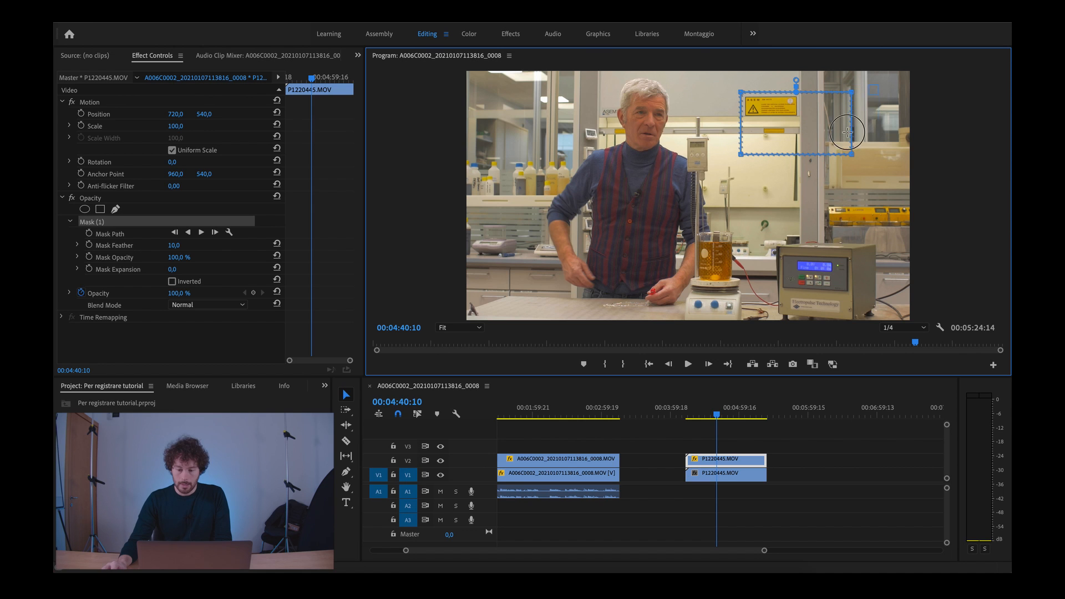
{"action": "left_click_drag", "start_coordinate": [853, 156], "coordinate": [800, 117]}
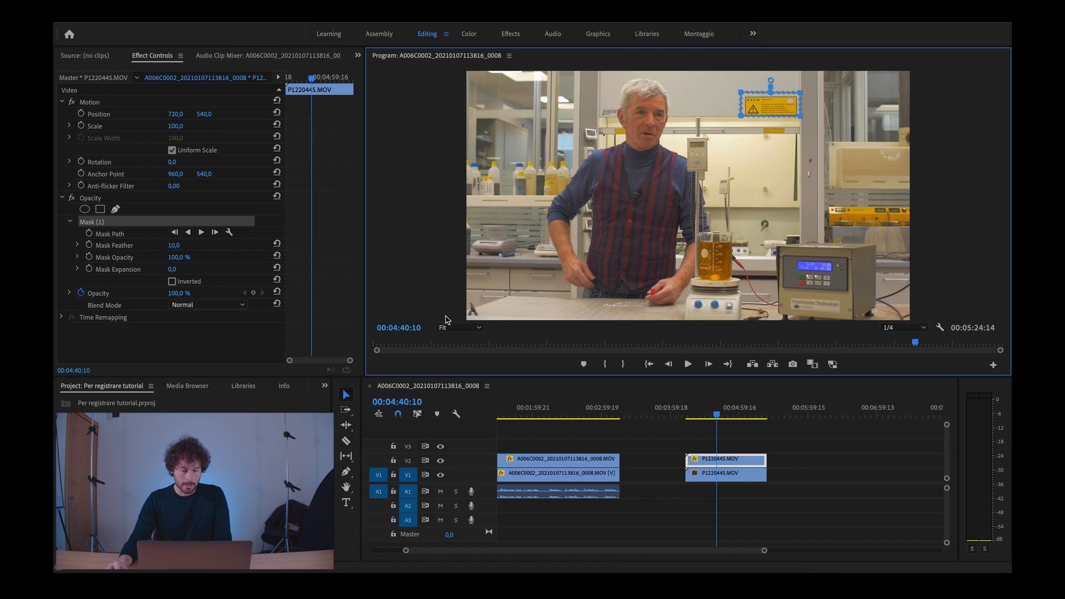
Step: Tighten the mask's four corners around the edges of the yellow warning sign, keeping the mask over the sign
{"action": "left_click", "coordinate": [459, 328]}
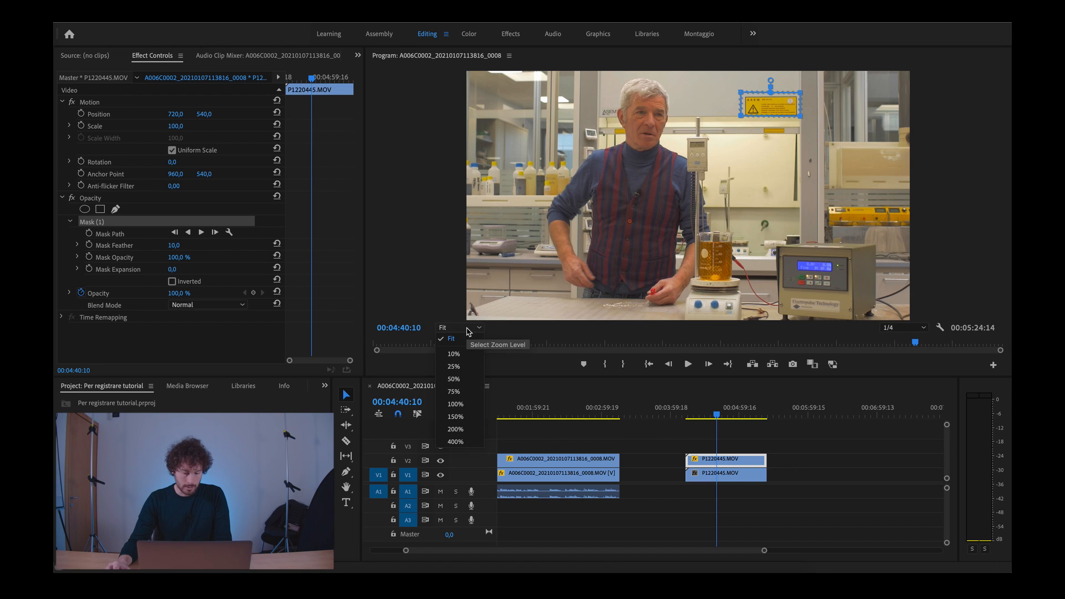
{"action": "left_click", "coordinate": [456, 429]}
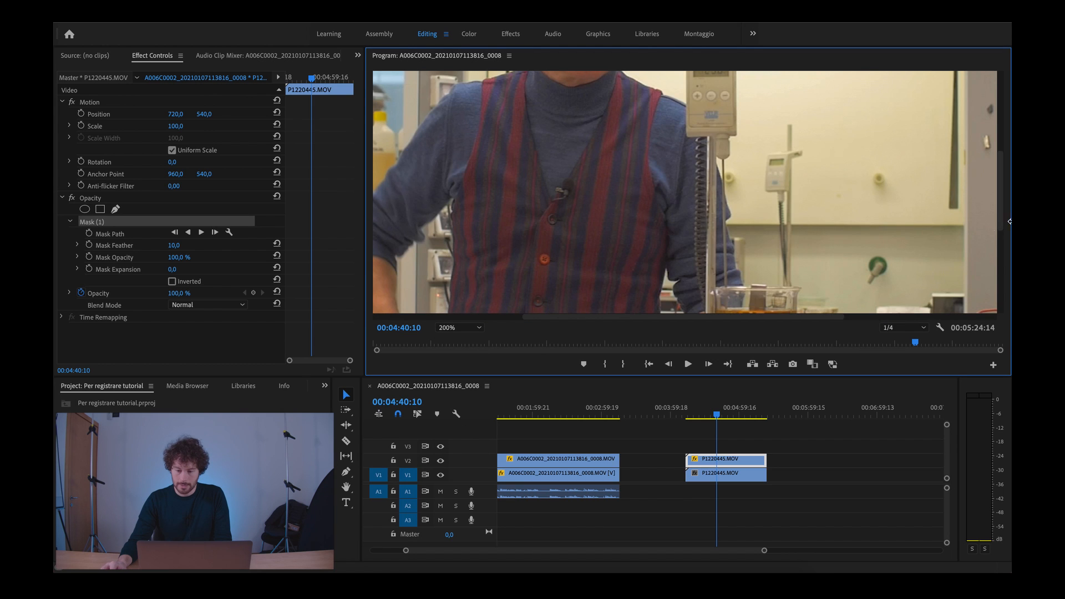
{"action": "left_click", "coordinate": [1003, 220]}
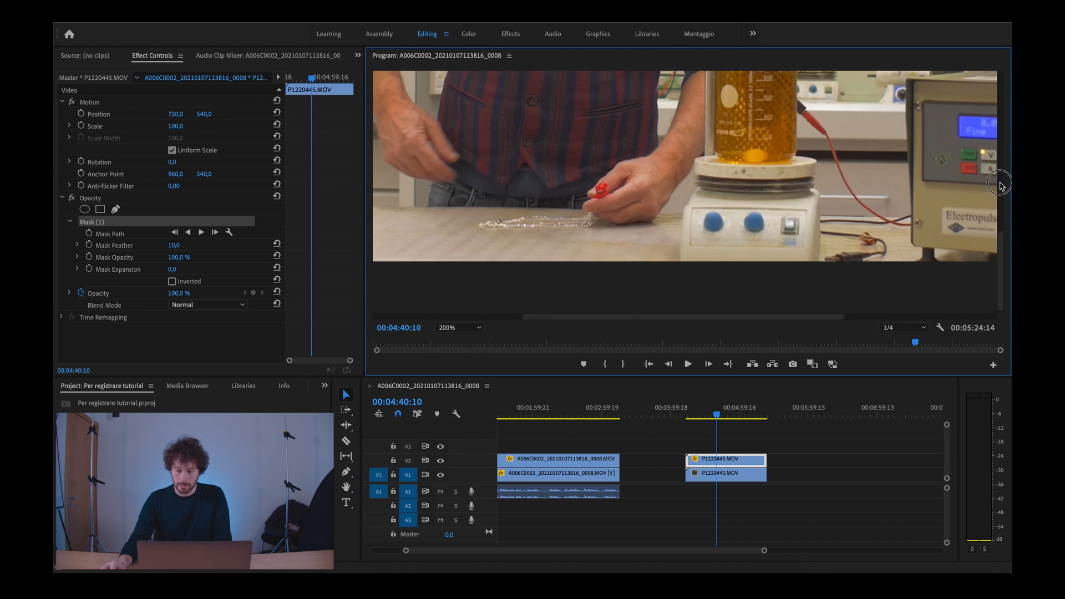
{"action": "left_click", "coordinate": [1003, 221]}
{"action": "left_click_drag", "start_coordinate": [1002, 217], "coordinate": [1001, 93]}
{"action": "left_click_drag", "start_coordinate": [750, 319], "coordinate": [825, 318]}
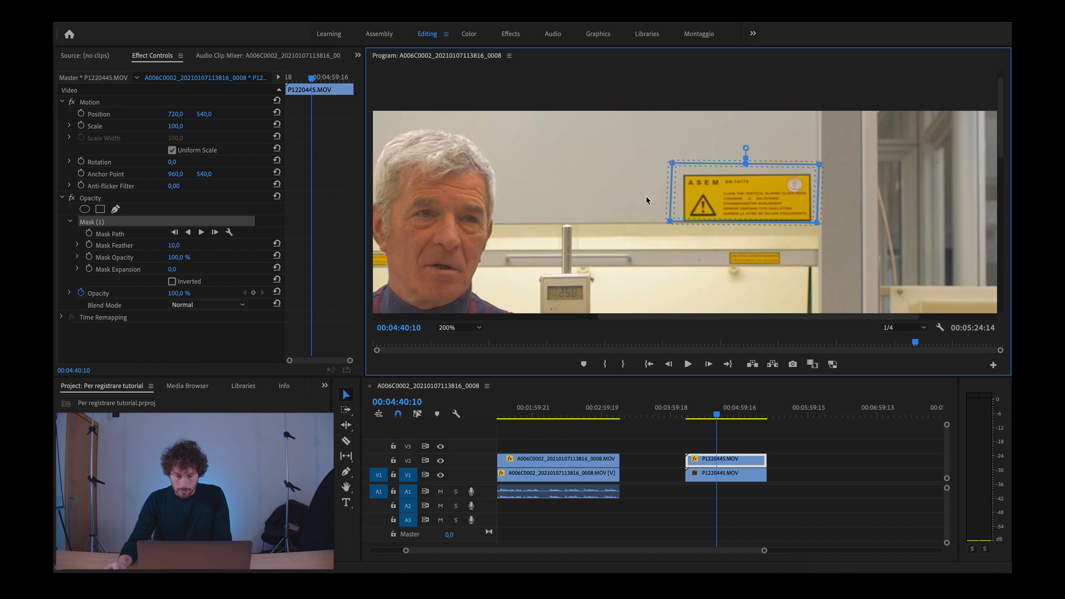
{"action": "left_click_drag", "start_coordinate": [675, 164], "coordinate": [678, 170]}
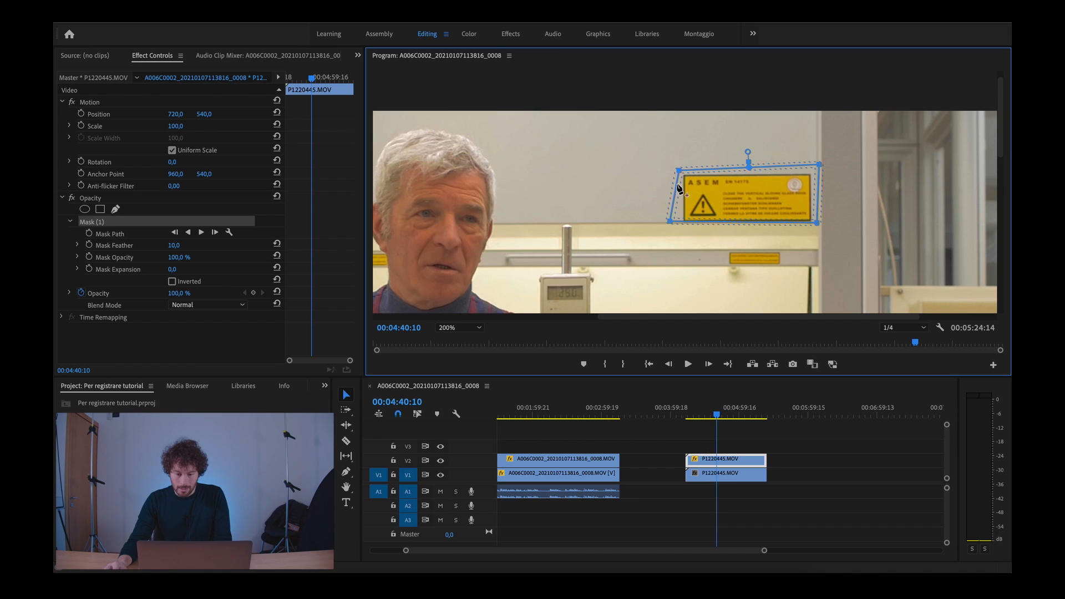
{"action": "left_click_drag", "start_coordinate": [670, 221], "coordinate": [681, 223]}
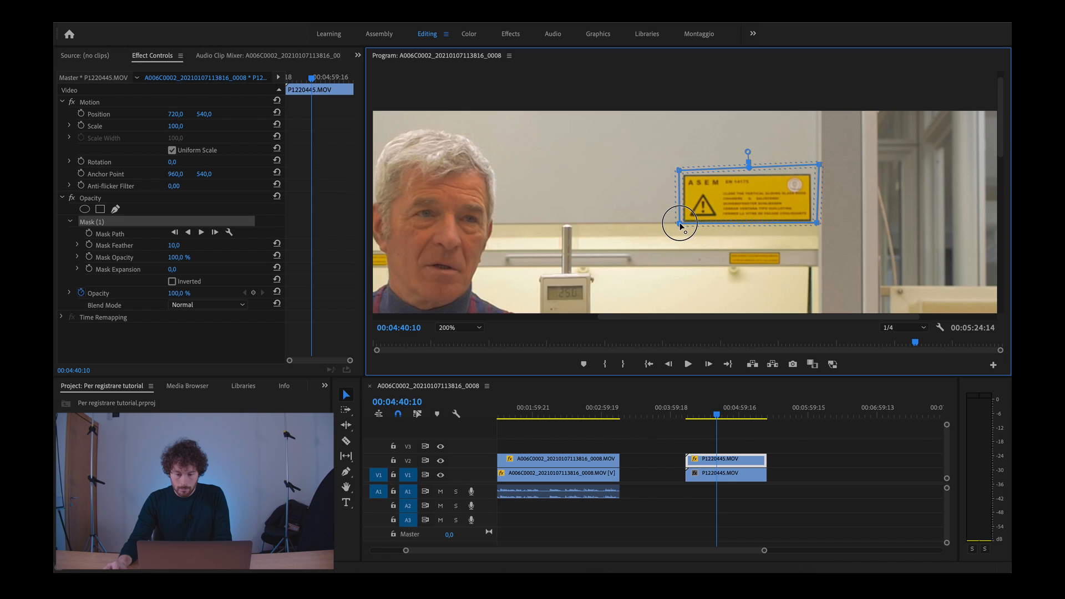
{"action": "left_click_drag", "start_coordinate": [818, 165], "coordinate": [814, 170]}
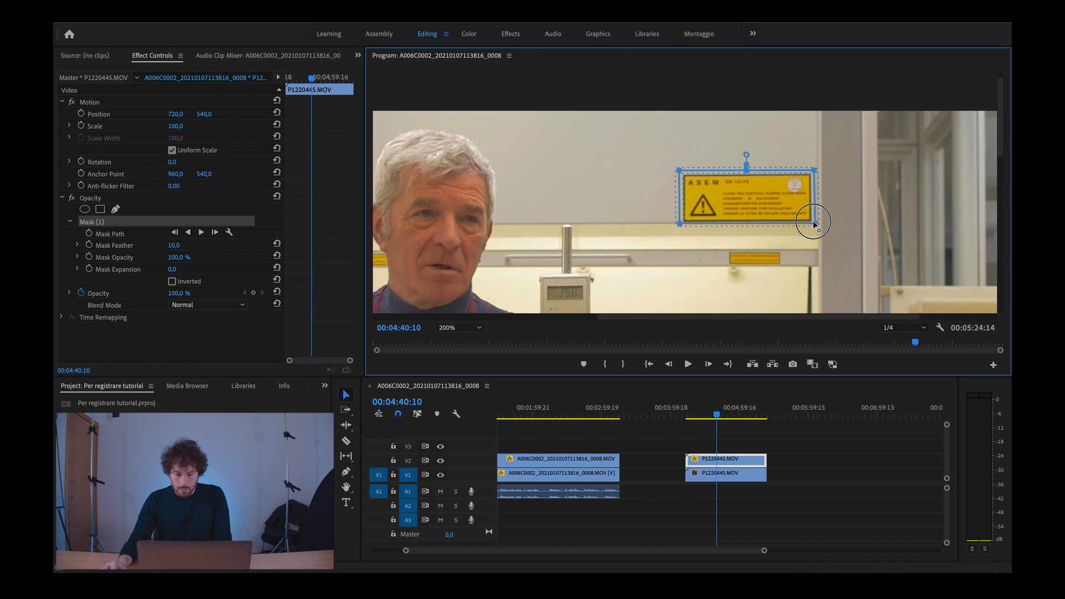
{"action": "mouse_move", "coordinate": [815, 223]}
{"action": "left_mouse_down"}
{"action": "mouse_move", "coordinate": [814, 236]}
{"action": "mouse_move", "coordinate": [816, 227]}
{"action": "left_mouse_up"}
{"action": "left_click_drag", "start_coordinate": [765, 200], "coordinate": [764, 169]}
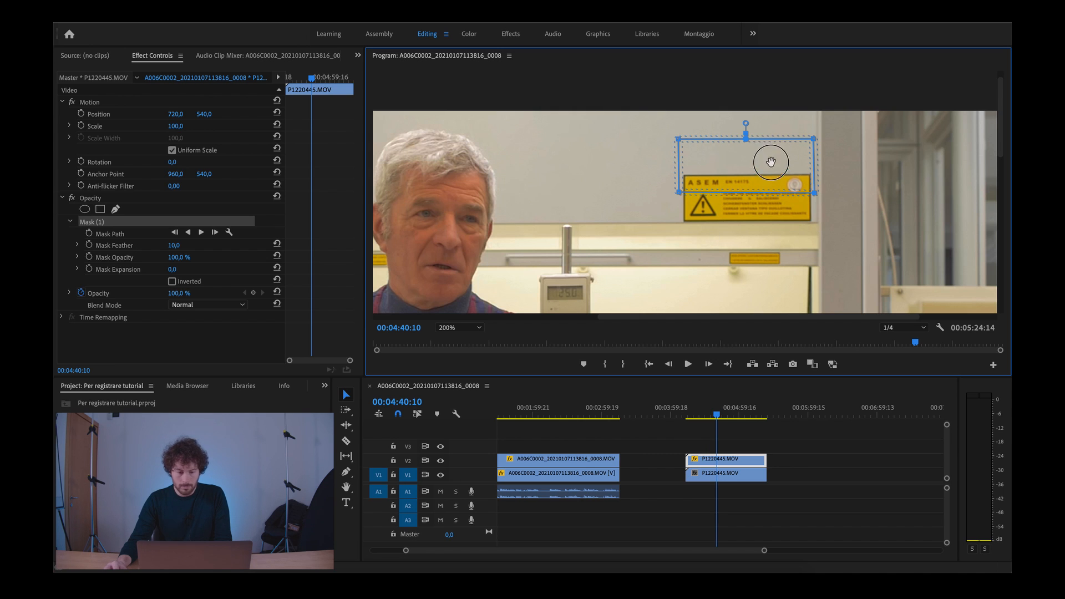
{"action": "left_click_drag", "start_coordinate": [766, 157], "coordinate": [766, 189]}
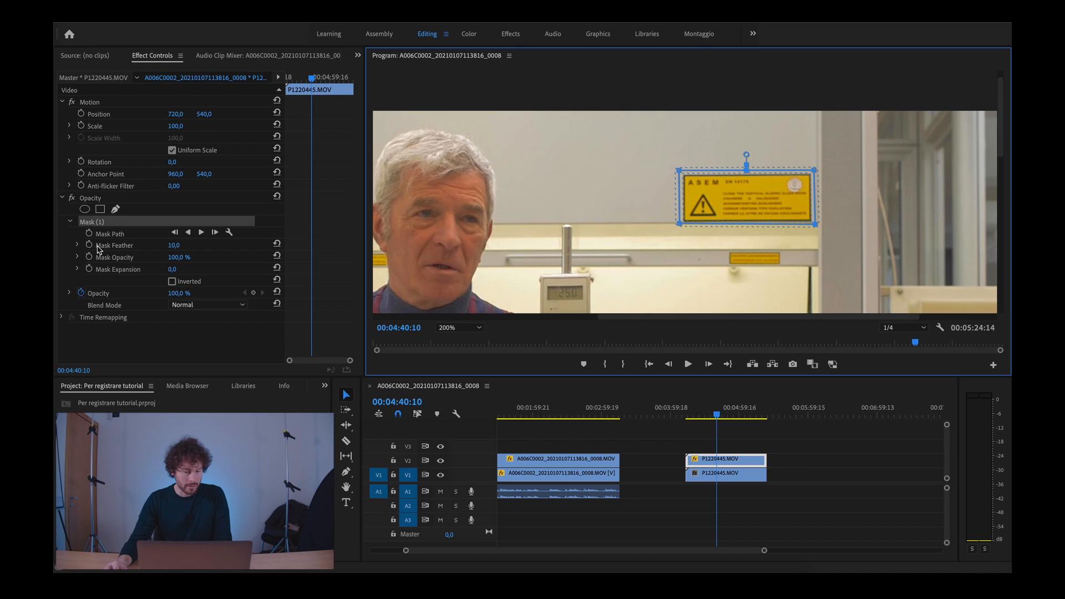
Step: Set the feather of the warning sign's mask to 5
{"action": "left_click", "coordinate": [174, 245]}
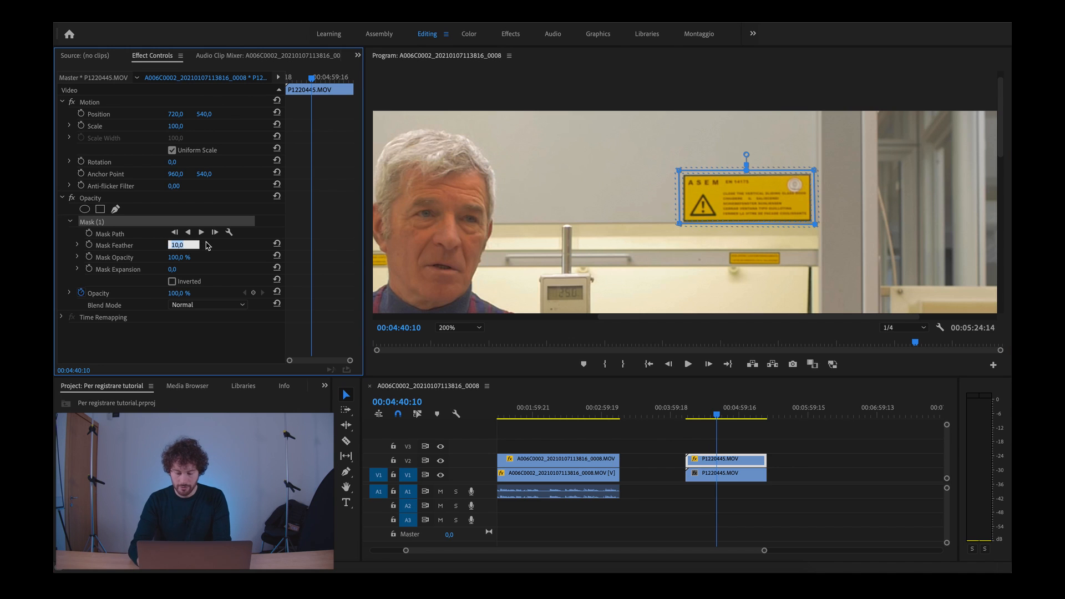
{"action": "type", "text": "5"}
{"action": "key", "text": "Return"}
Step: Nudge the mask and fine-tune its four corners to follow the yellow sign's outline closely
{"action": "left_click_drag", "start_coordinate": [731, 192], "coordinate": [733, 193]}
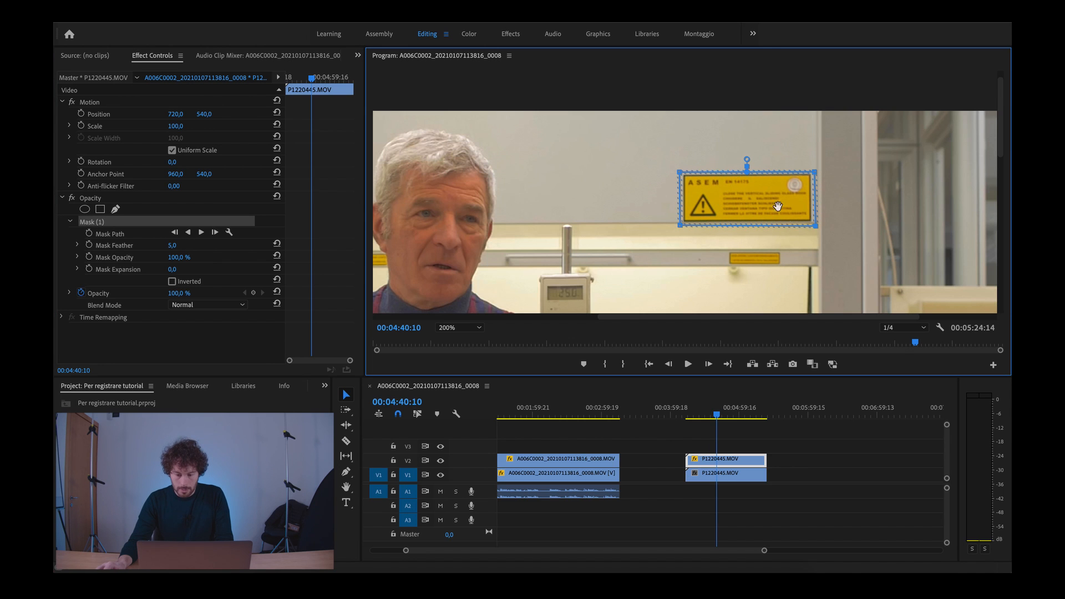
{"action": "left_click_drag", "start_coordinate": [813, 226], "coordinate": [814, 224]}
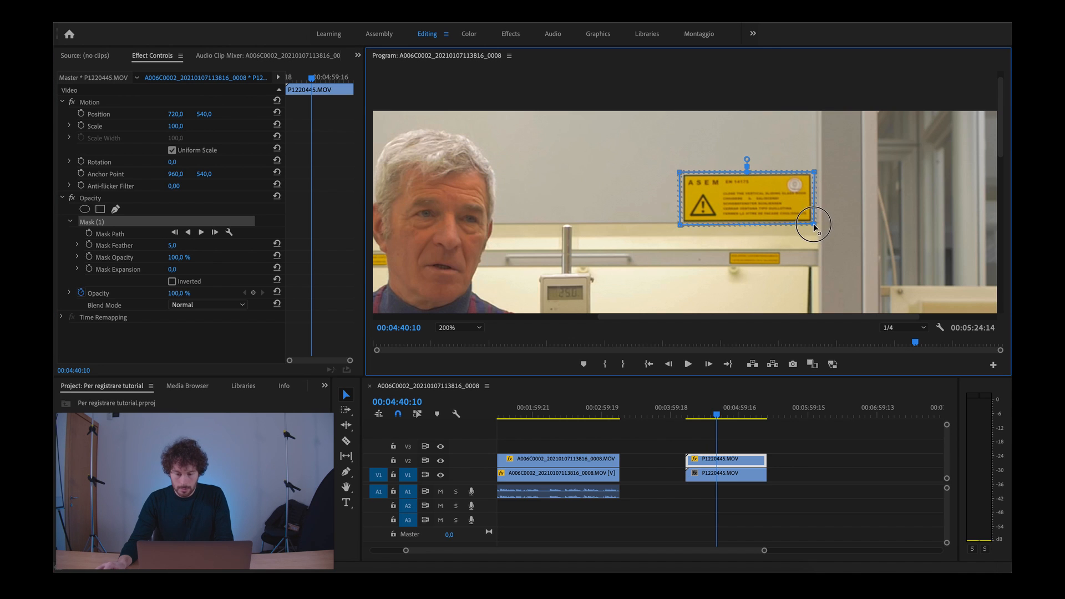
{"action": "left_click_drag", "start_coordinate": [814, 172], "coordinate": [813, 172]}
{"action": "left_click_drag", "start_coordinate": [681, 226], "coordinate": [682, 226]}
{"action": "left_click_drag", "start_coordinate": [679, 173], "coordinate": [682, 173]}
{"action": "left_click_drag", "start_coordinate": [812, 172], "coordinate": [811, 170]}
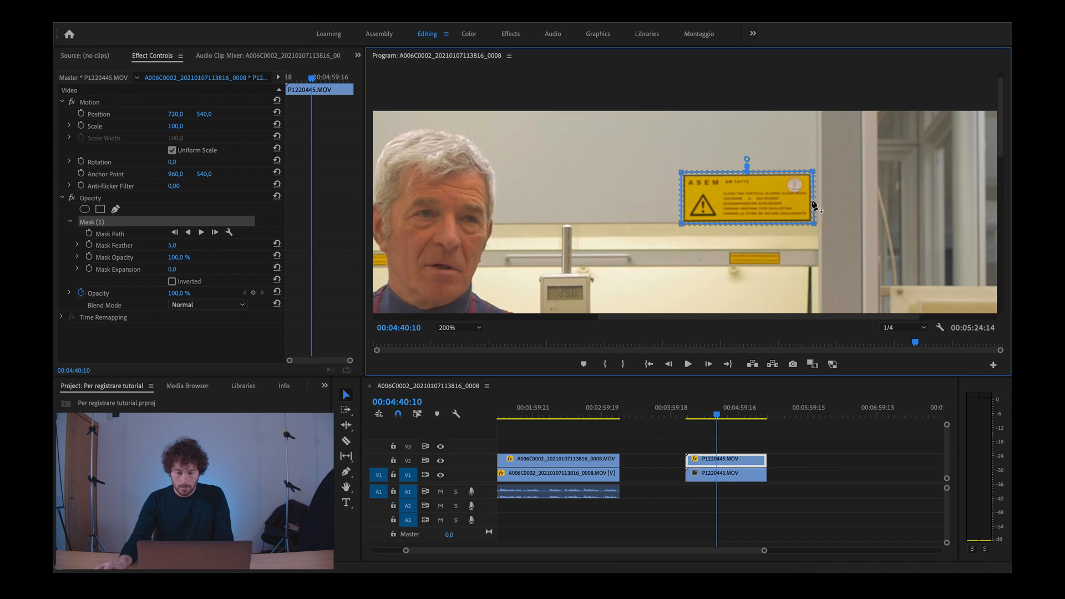
{"action": "left_click_drag", "start_coordinate": [811, 226], "coordinate": [813, 226]}
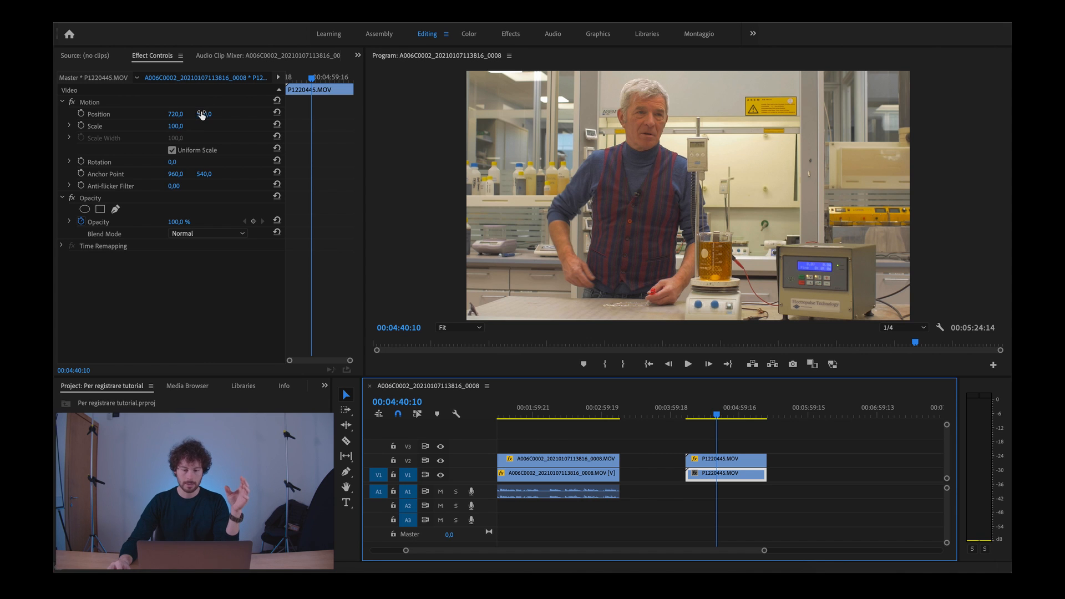
Step: Set the position of the P1220445.MOV clip on V1 to 736, 637 and inspect the patched sign area in an enlarged preview
{"action": "left_click", "coordinate": [201, 114]}
{"action": "left_click_drag", "start_coordinate": [201, 114], "coordinate": [176, 113]}
{"action": "left_click_drag", "start_coordinate": [177, 114], "coordinate": [179, 113]}
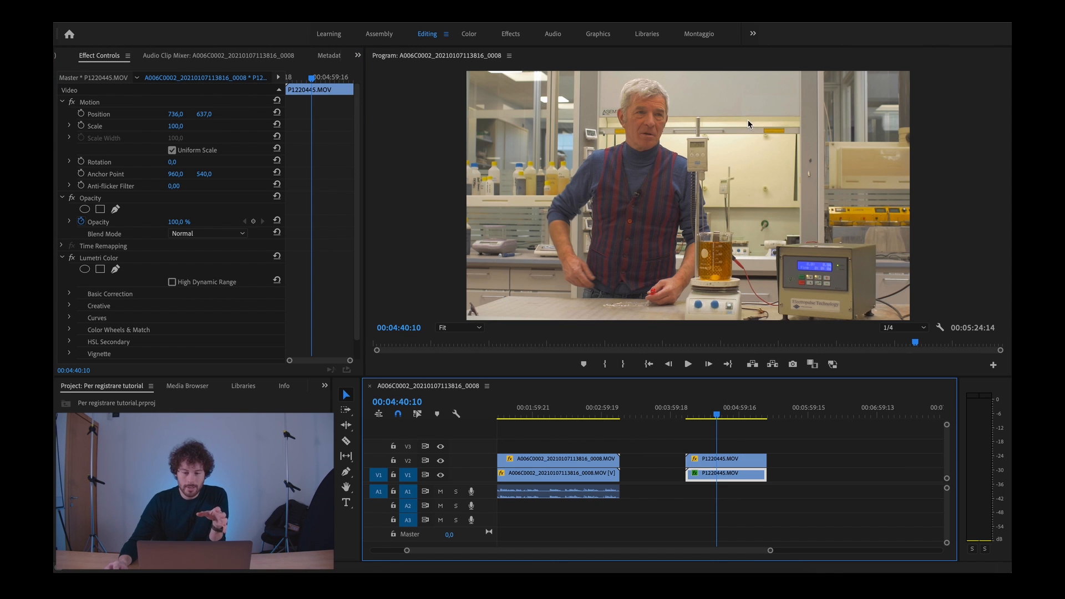
{"action": "left_click", "coordinate": [855, 208]}
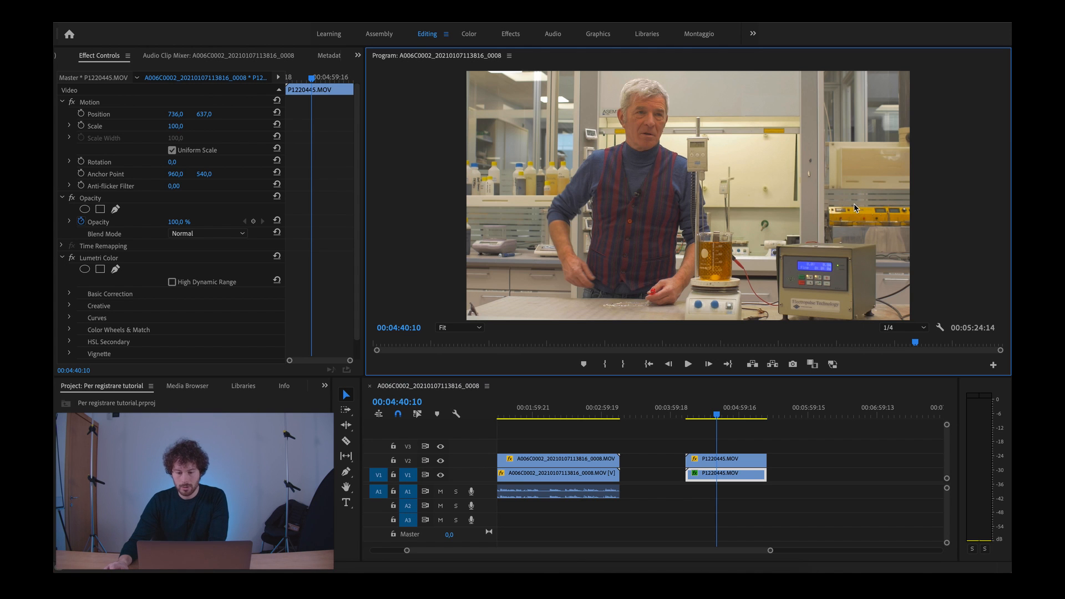
{"action": "key", "text": "grave"}
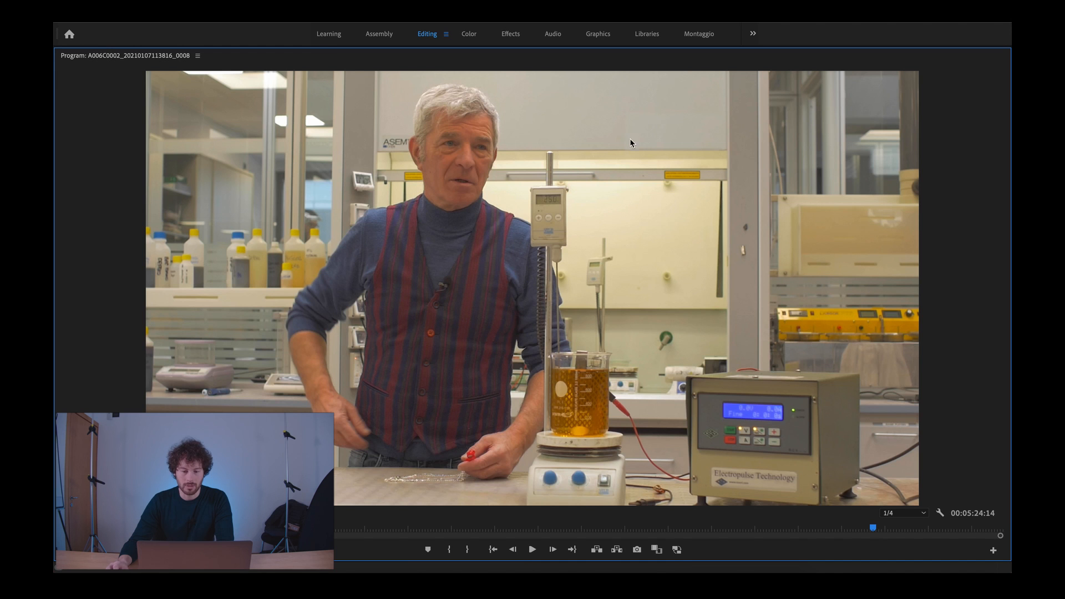
{"action": "key", "text": "grave"}
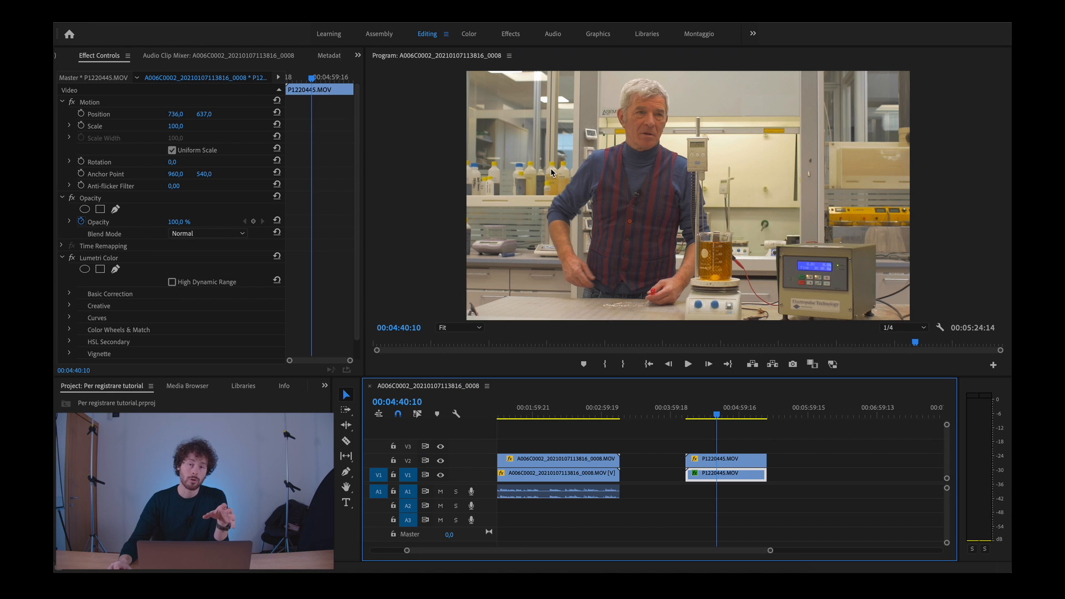
Step: Set the V1 clip's Lumetri exposure to -0.1 and contrast to 18 to match the patch, and check it in an enlarged preview
{"action": "left_click", "coordinate": [468, 37]}
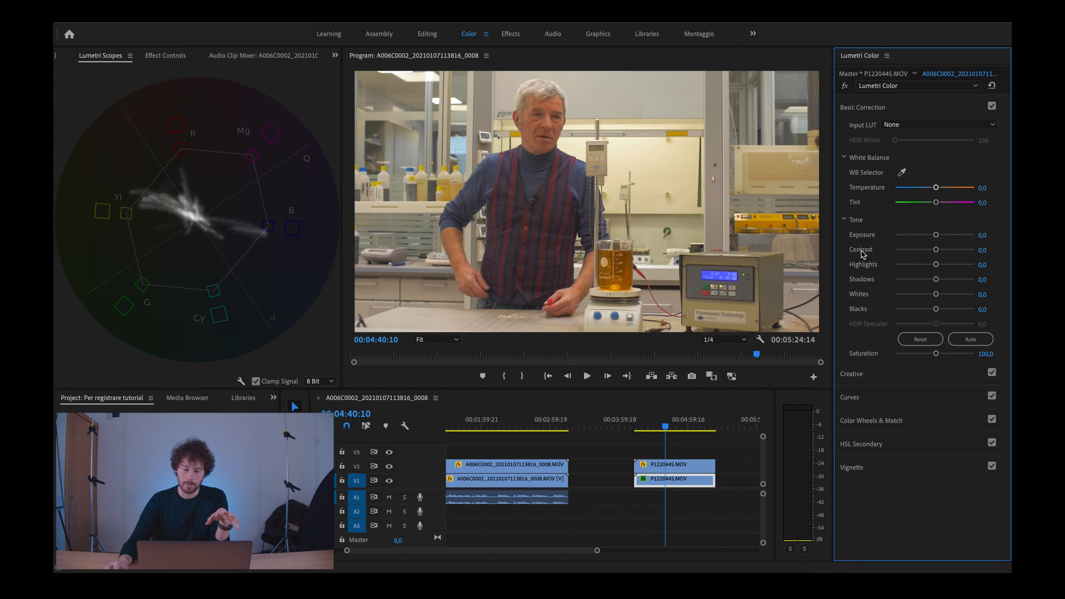
{"action": "left_click", "coordinate": [983, 236]}
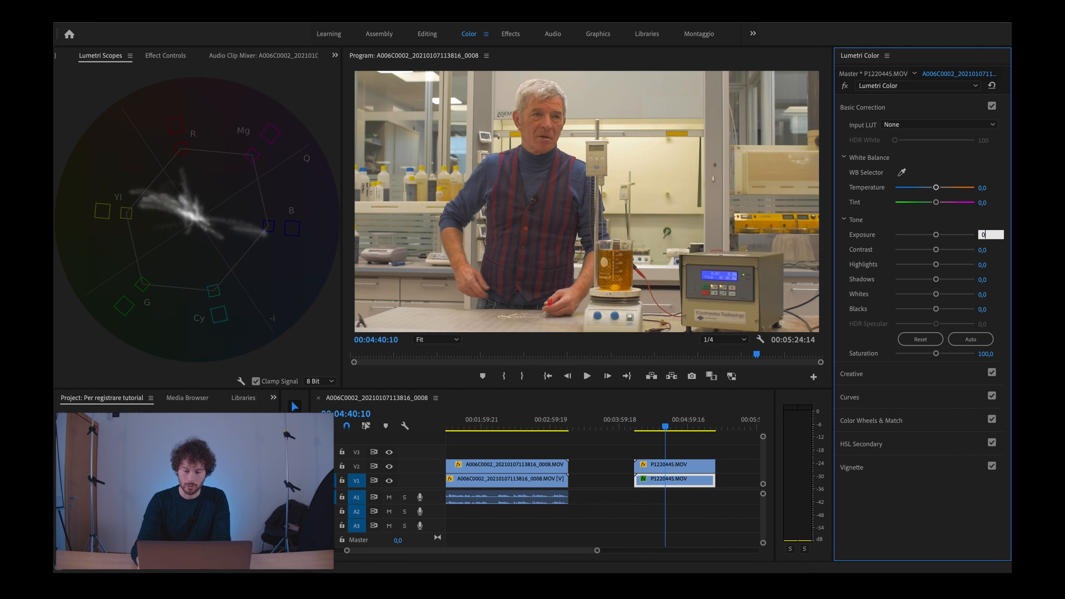
{"action": "key", "text": "Return"}
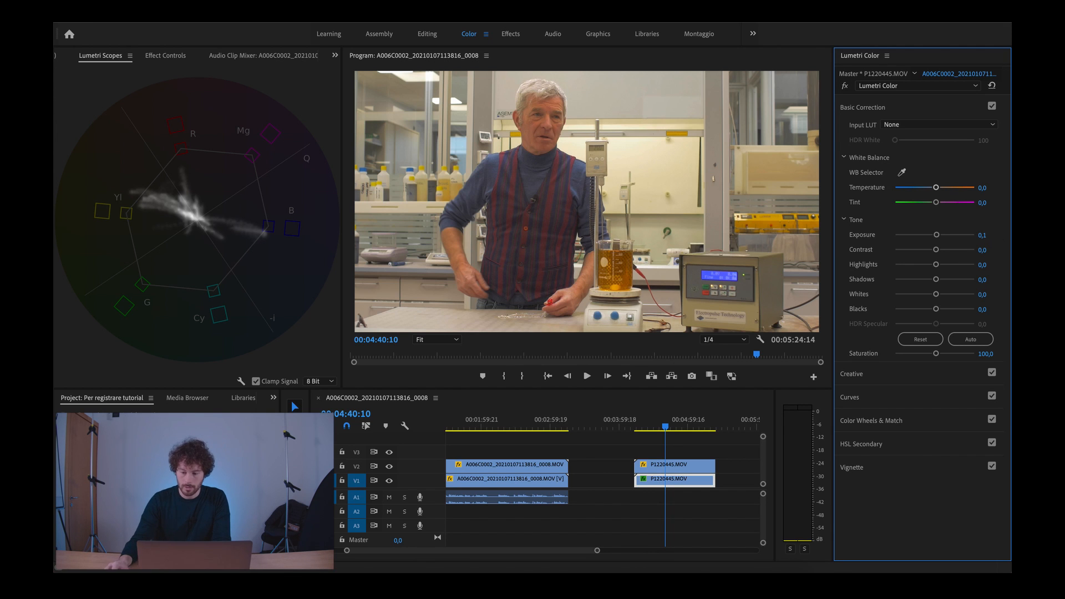
{"action": "left_click", "coordinate": [980, 233]}
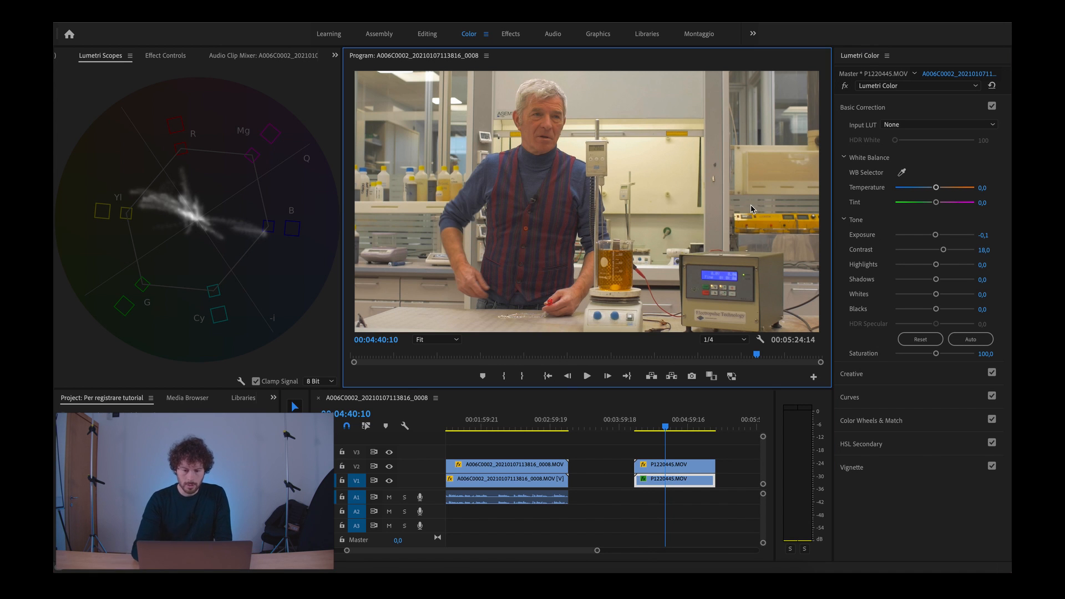
{"action": "key", "text": "grave"}
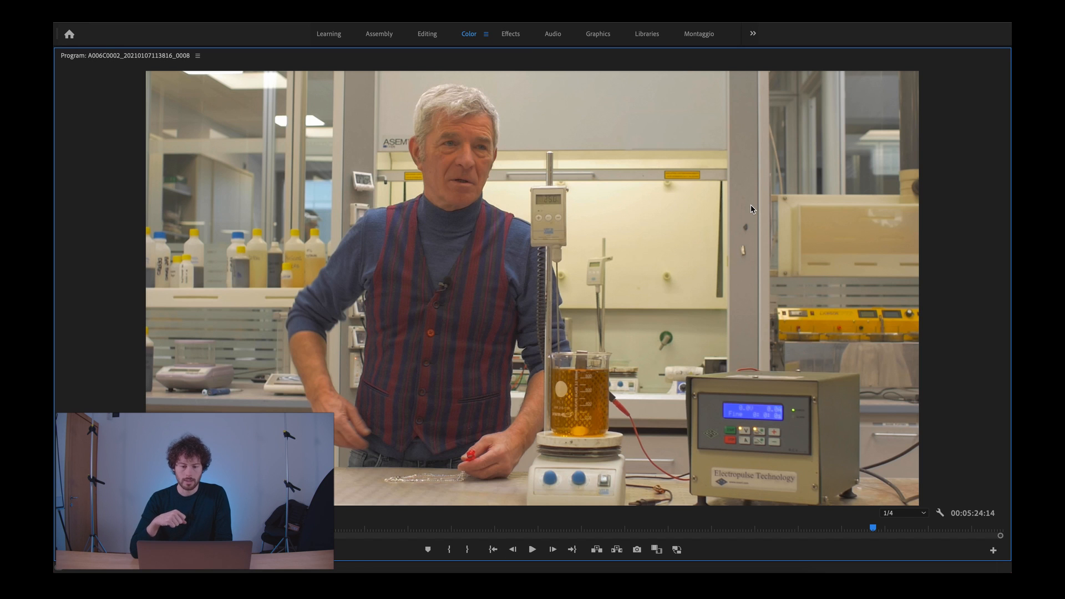